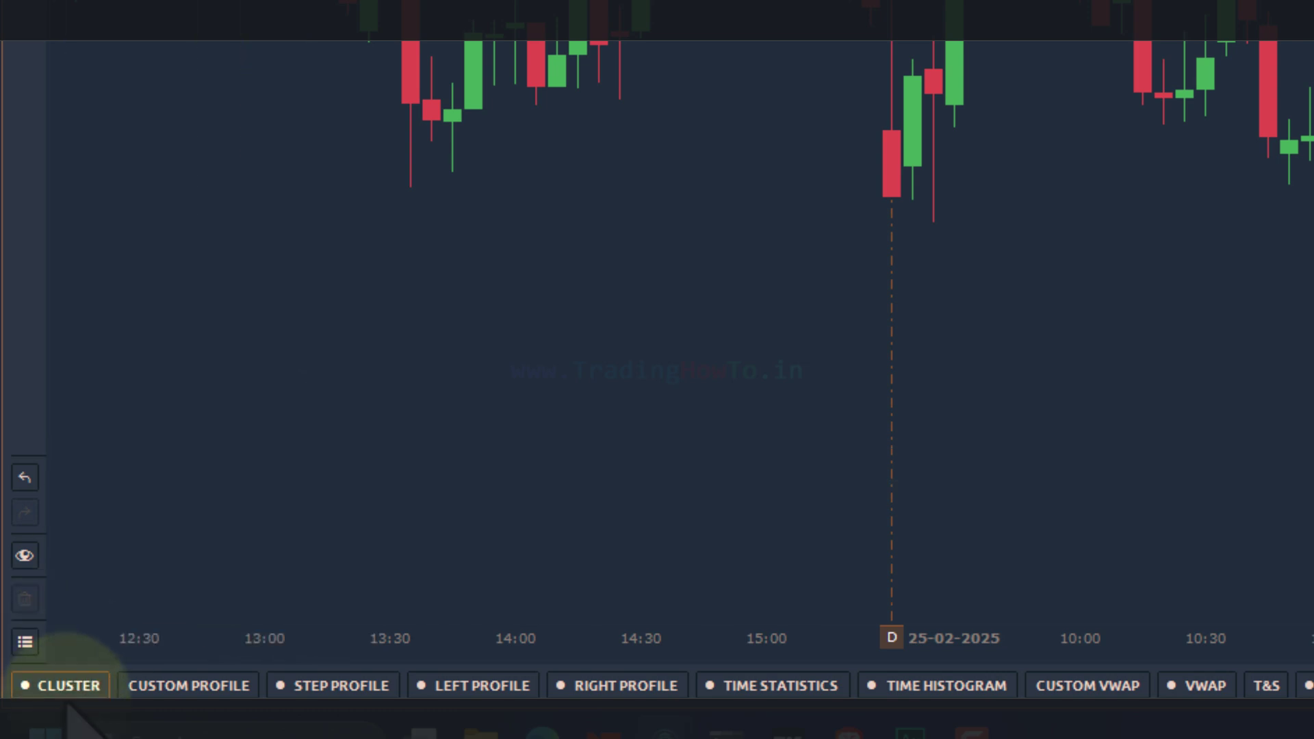
Dismiss the Cluster settings, open Indicators from the chart menu, collapse Custom and Default, then close it
left_click(52, 686)
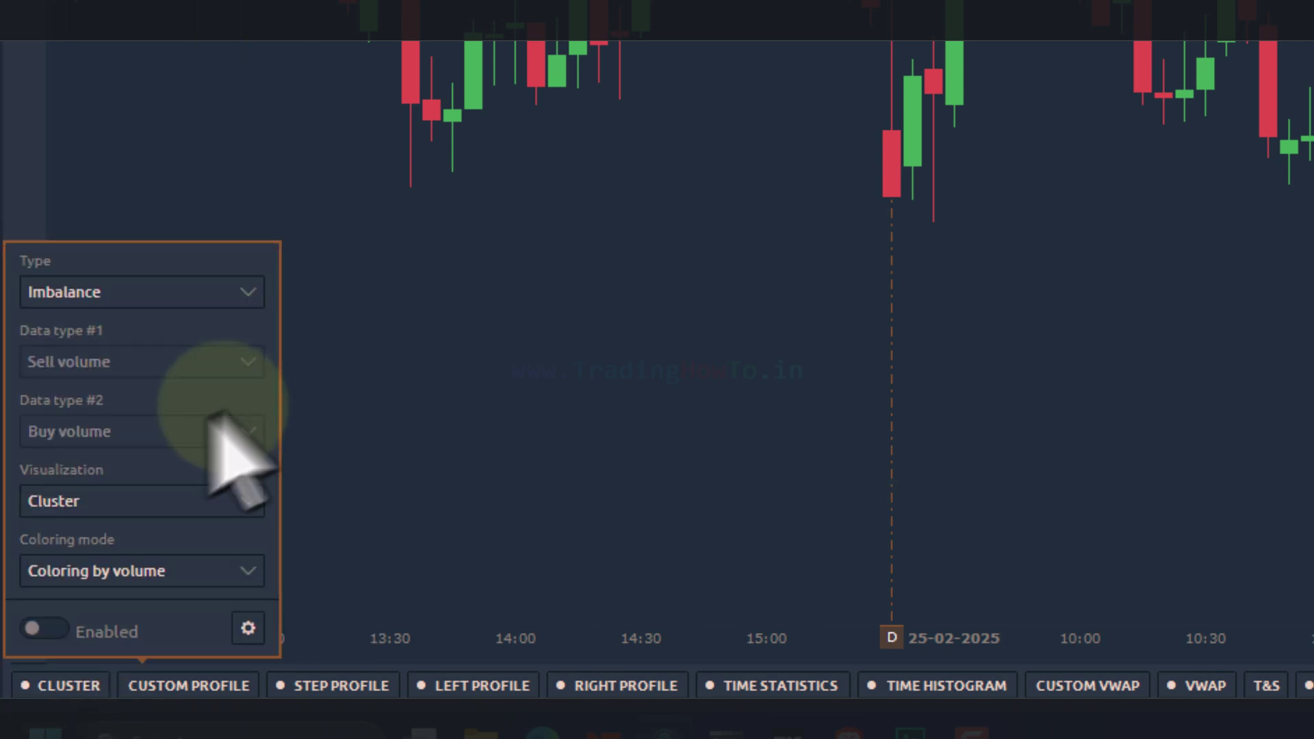
left_click(665, 465)
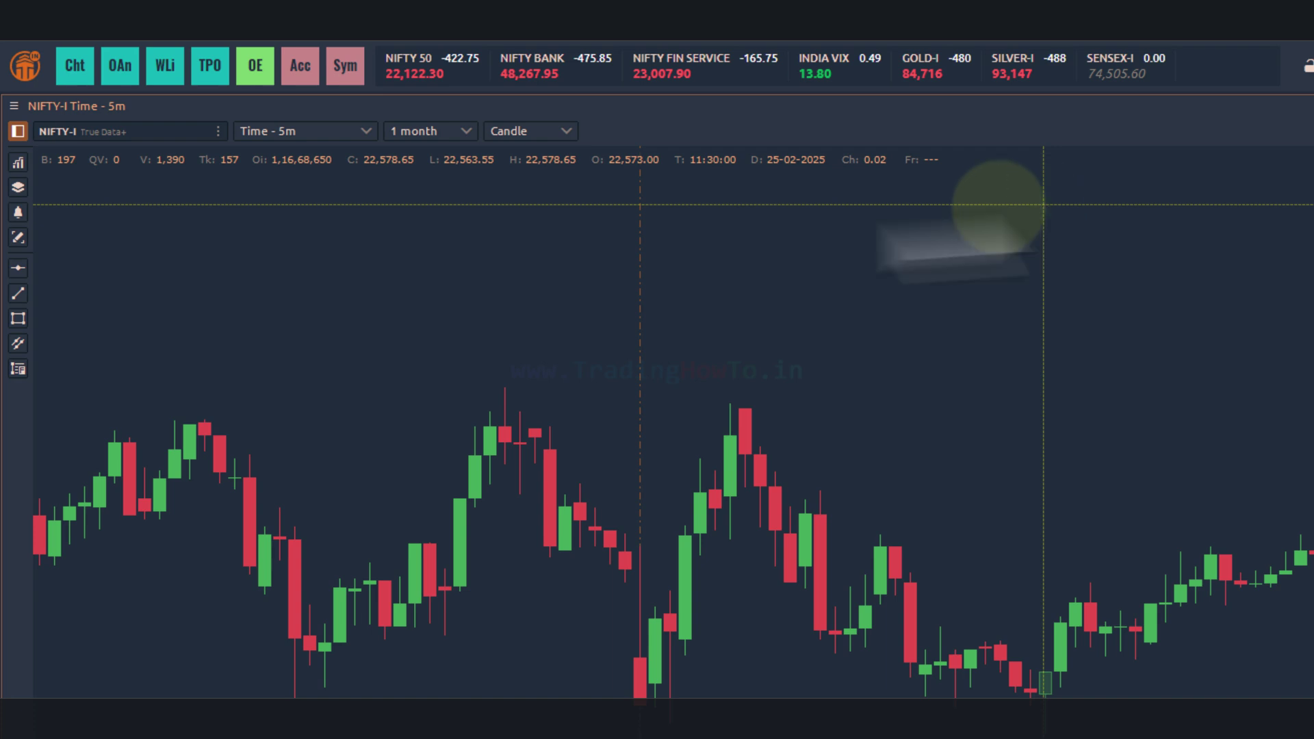
right_click(553, 235)
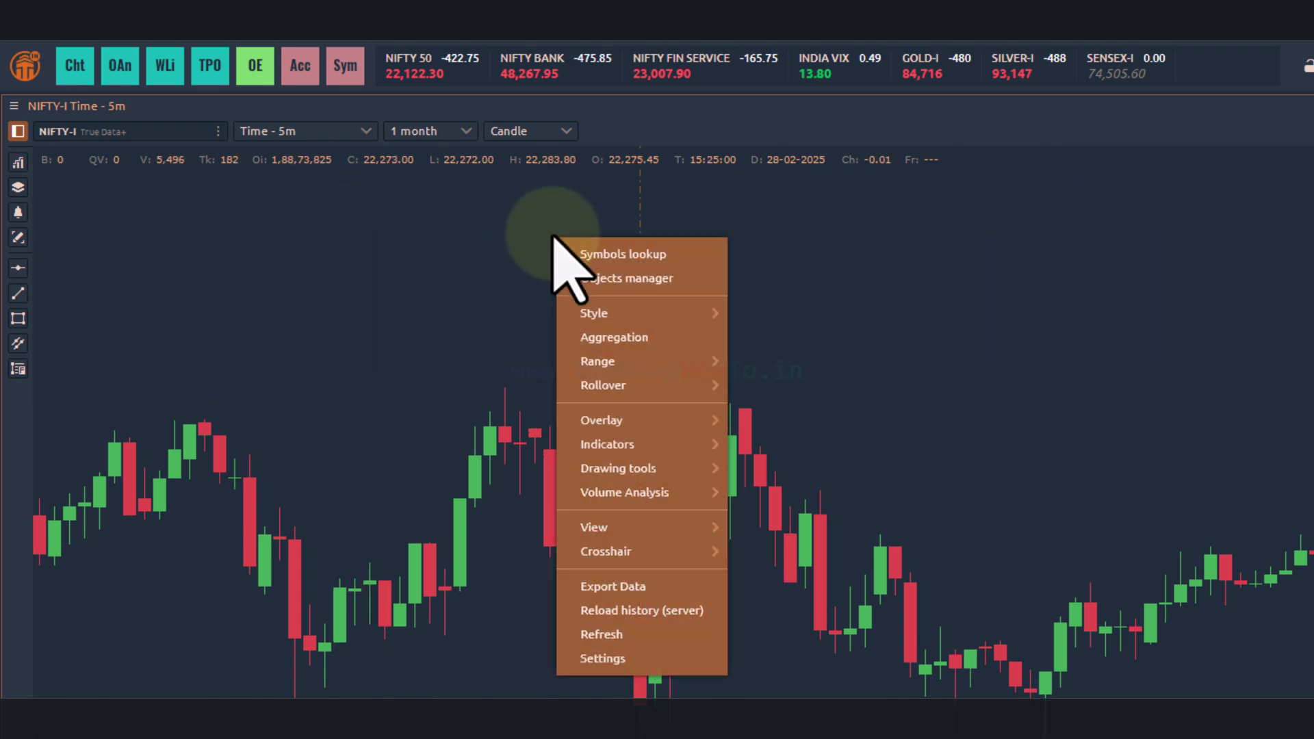
mouse_move(664, 418)
mouse_move(642, 453)
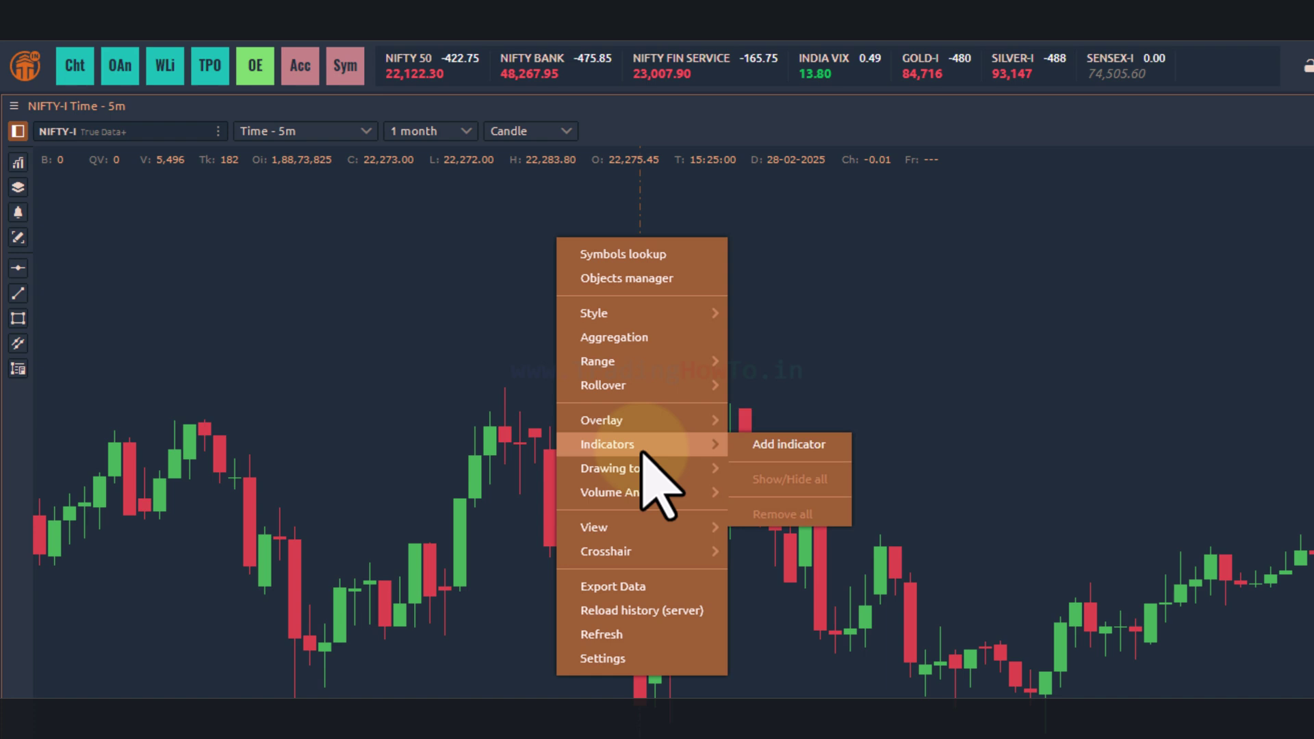
left_click(831, 447)
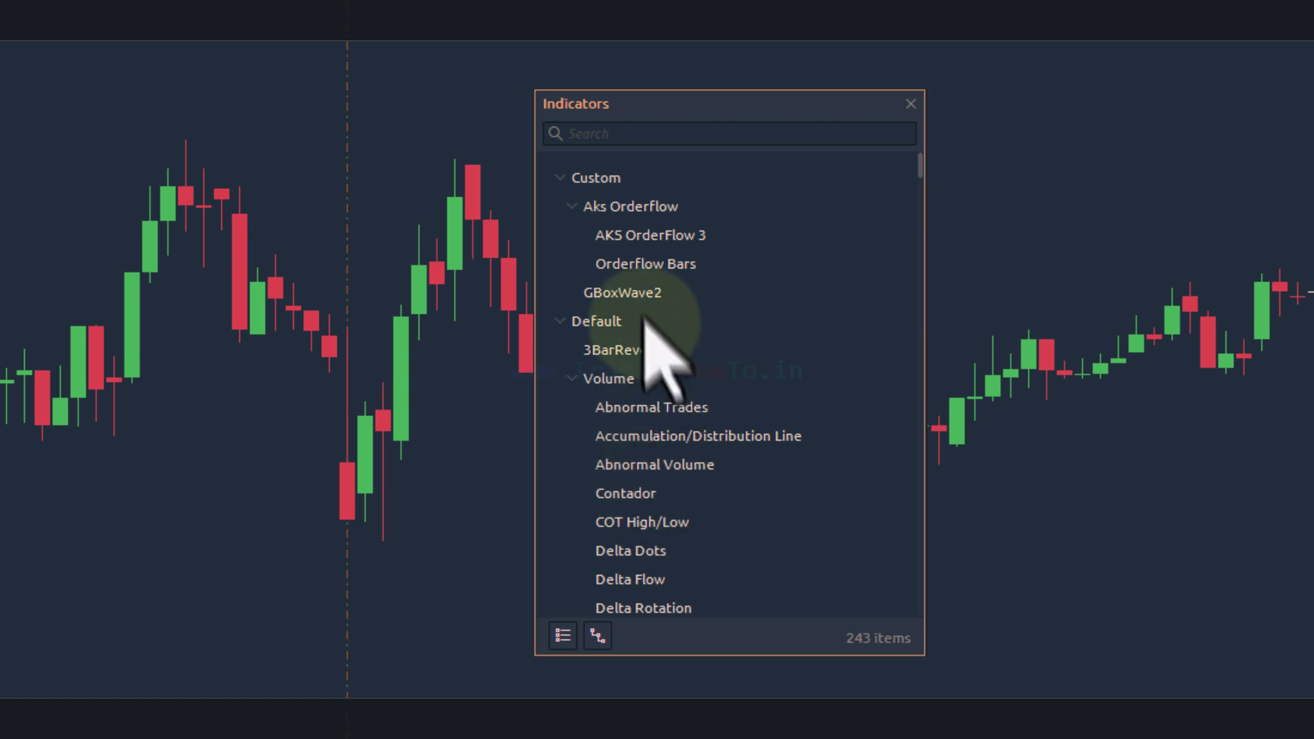
left_click(560, 178)
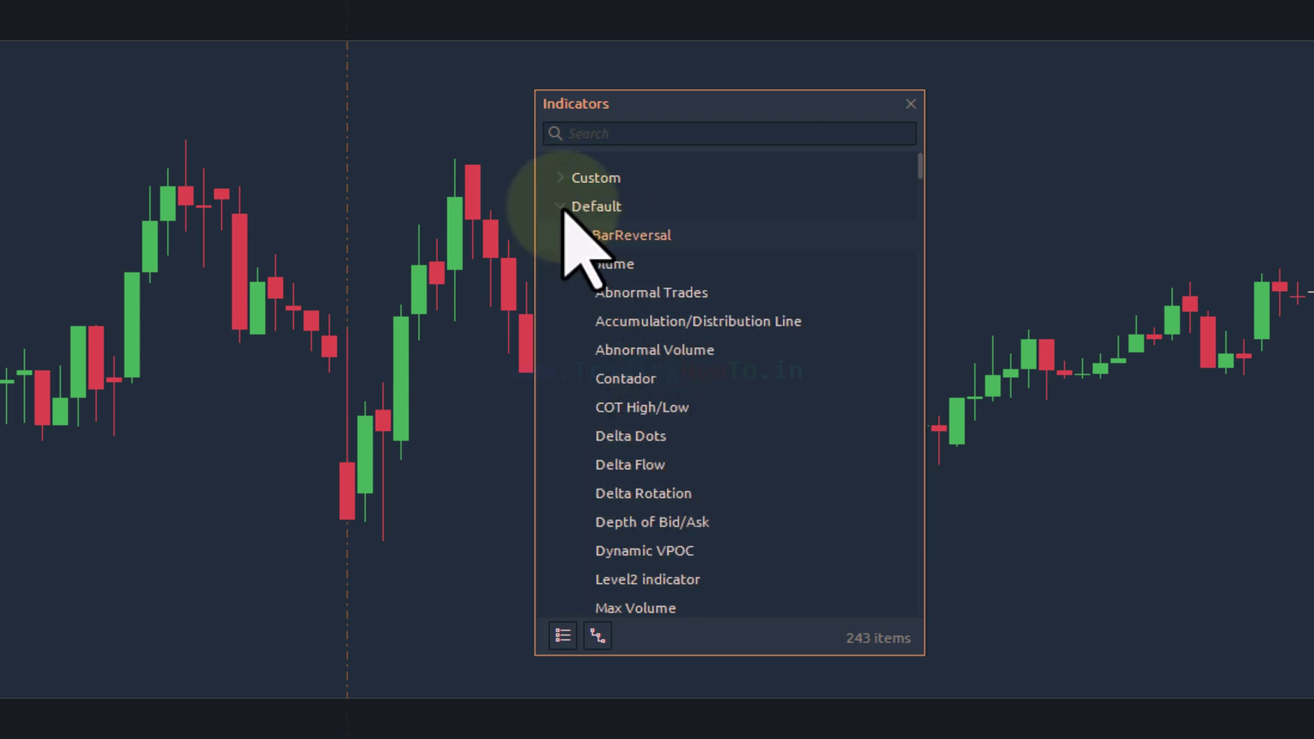
left_click(563, 206)
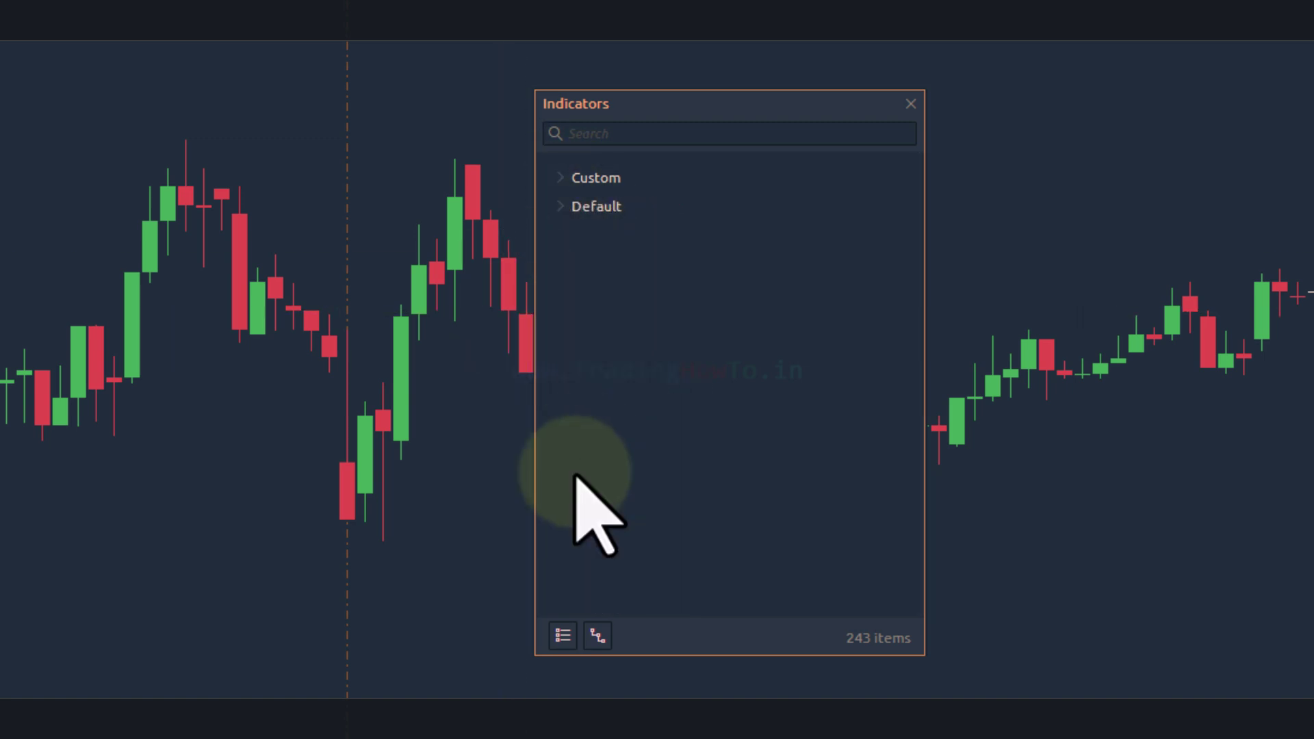
left_click(910, 104)
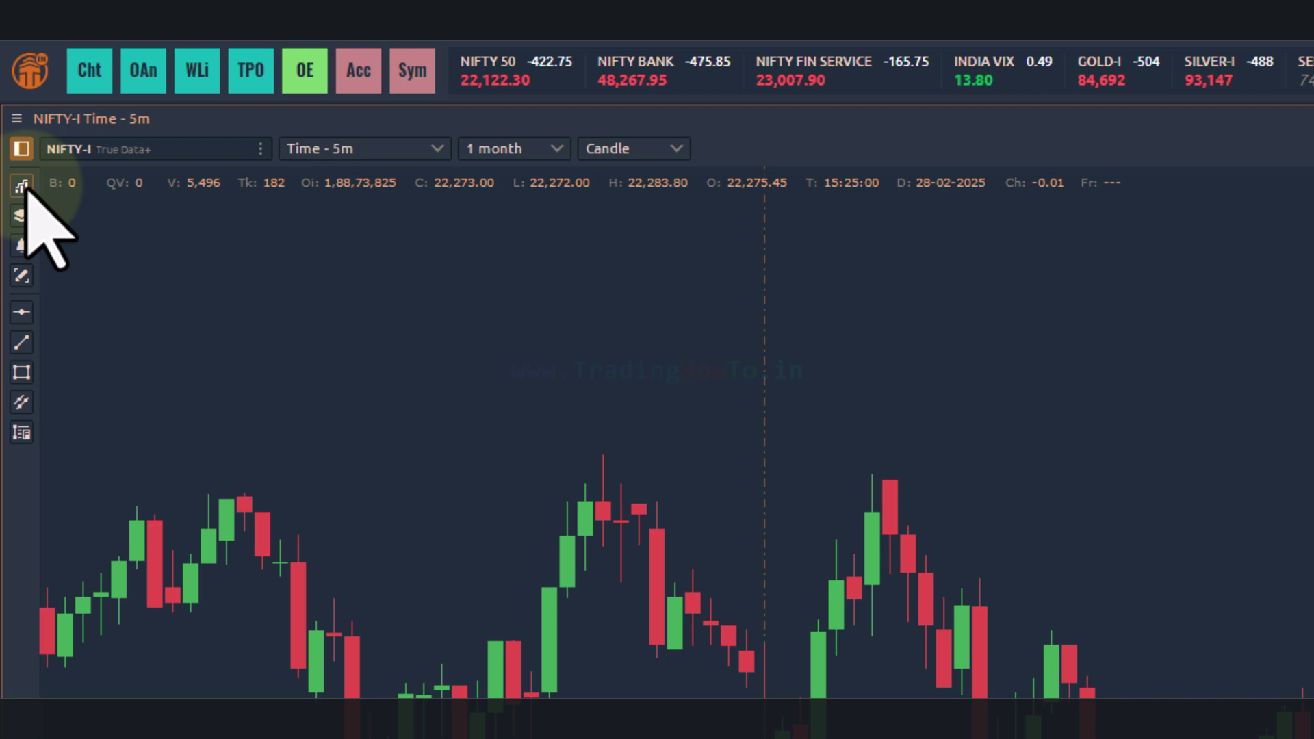
Reopen Indicators from the left toolbar and toggle Collapse all and Expand all, leaving the tree collapsed
left_click(21, 186)
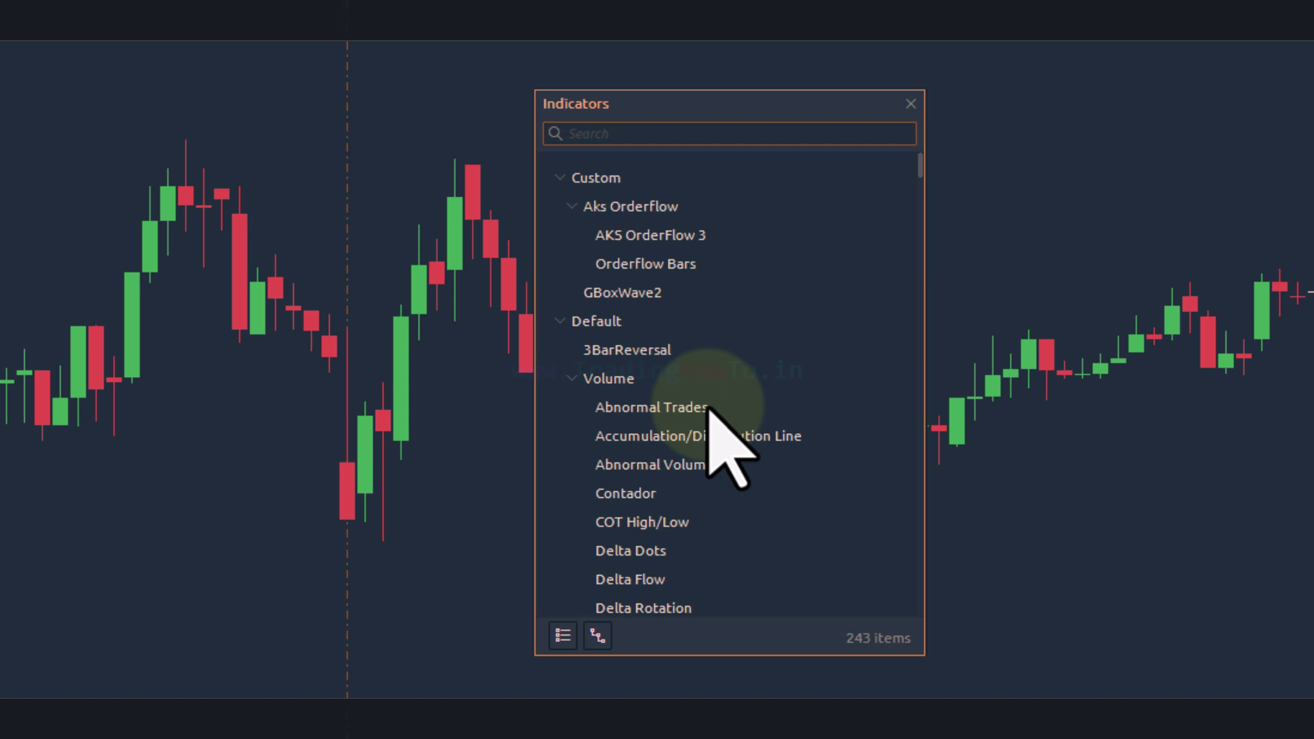
left_click(562, 640)
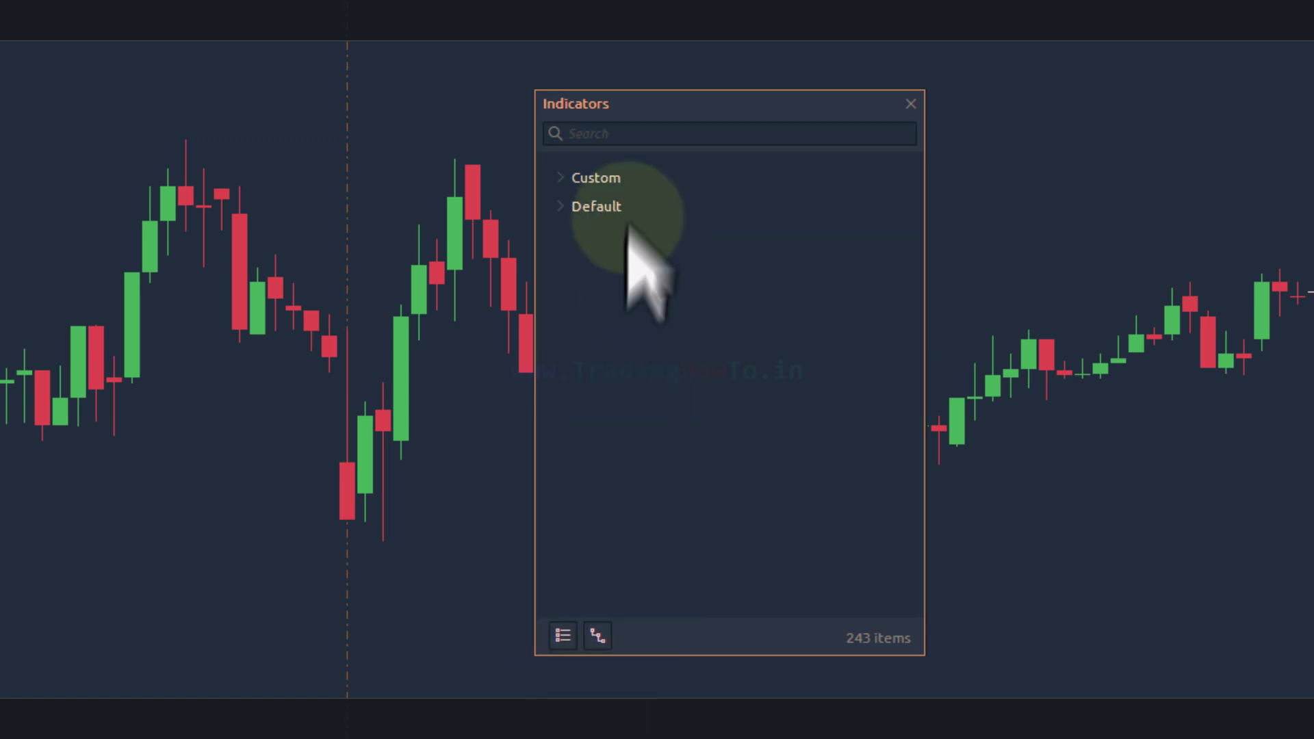
left_click(597, 636)
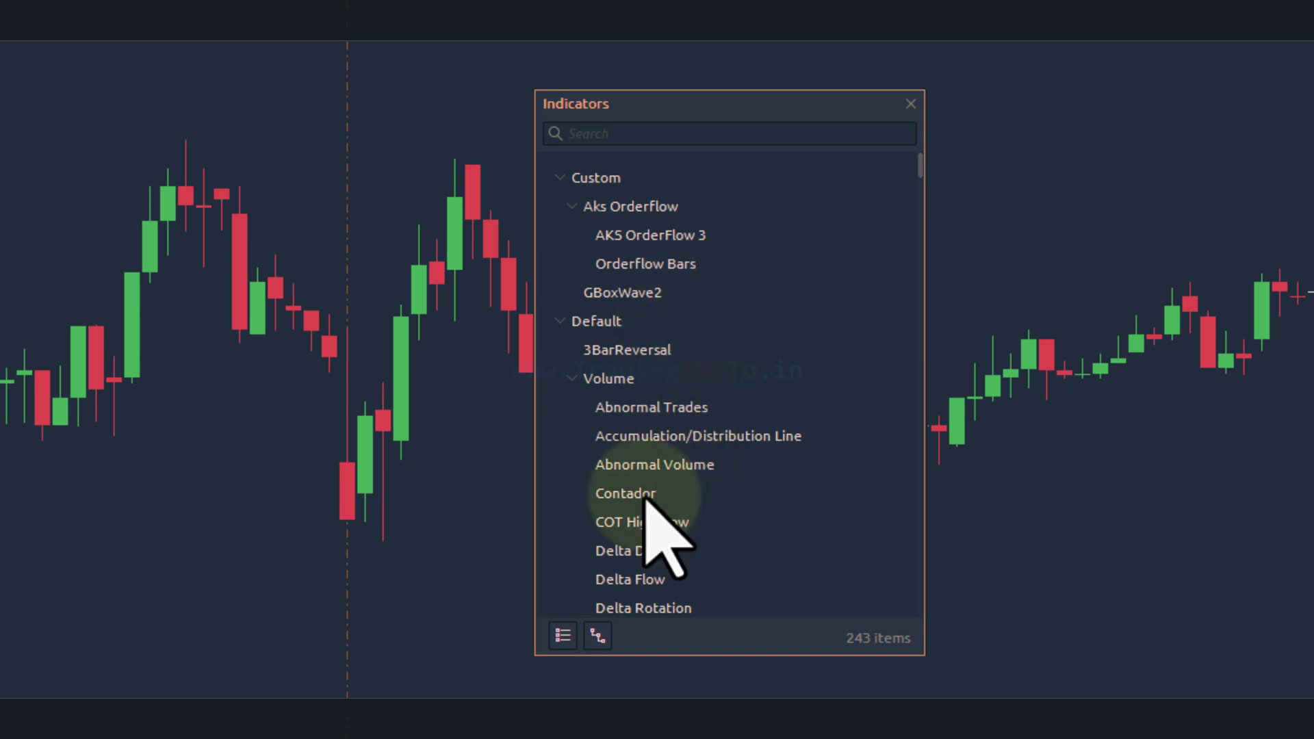
left_click(562, 635)
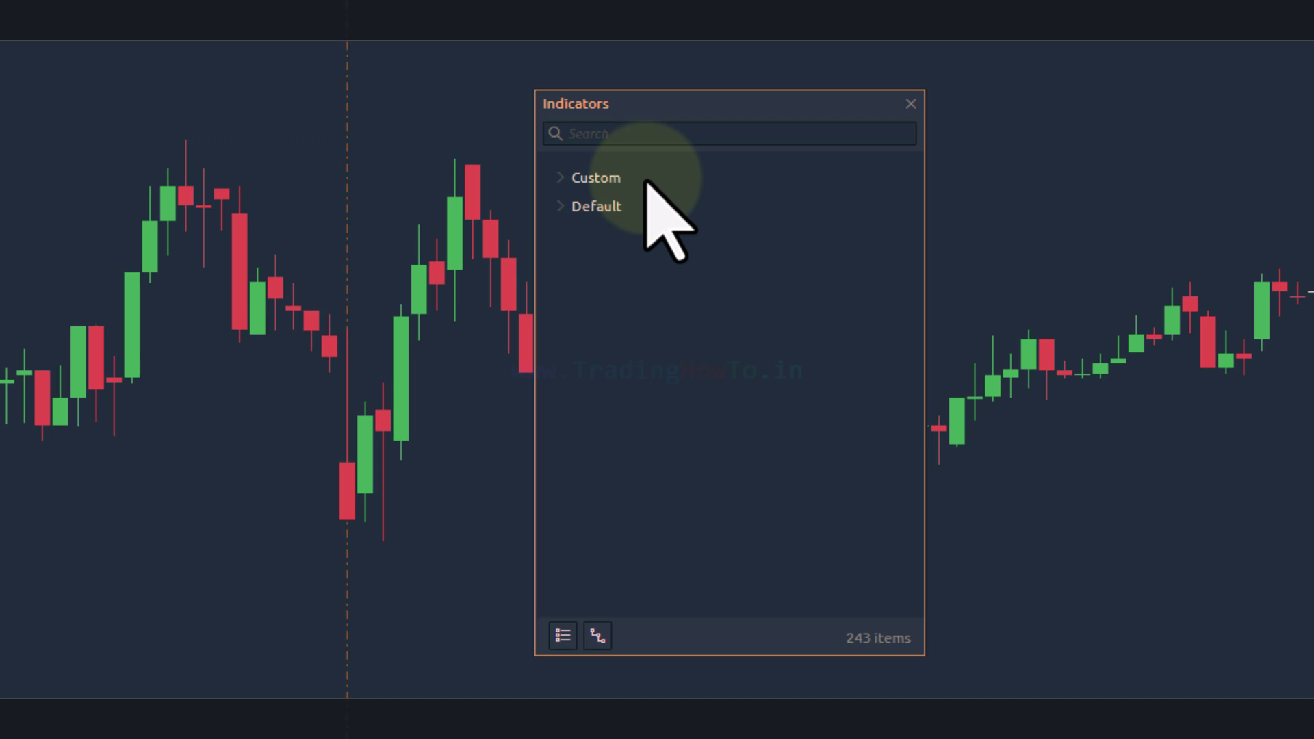
Expand the Custom, Default and Volatility groups to list Average True Range through TTM Squeeze
left_click(561, 178)
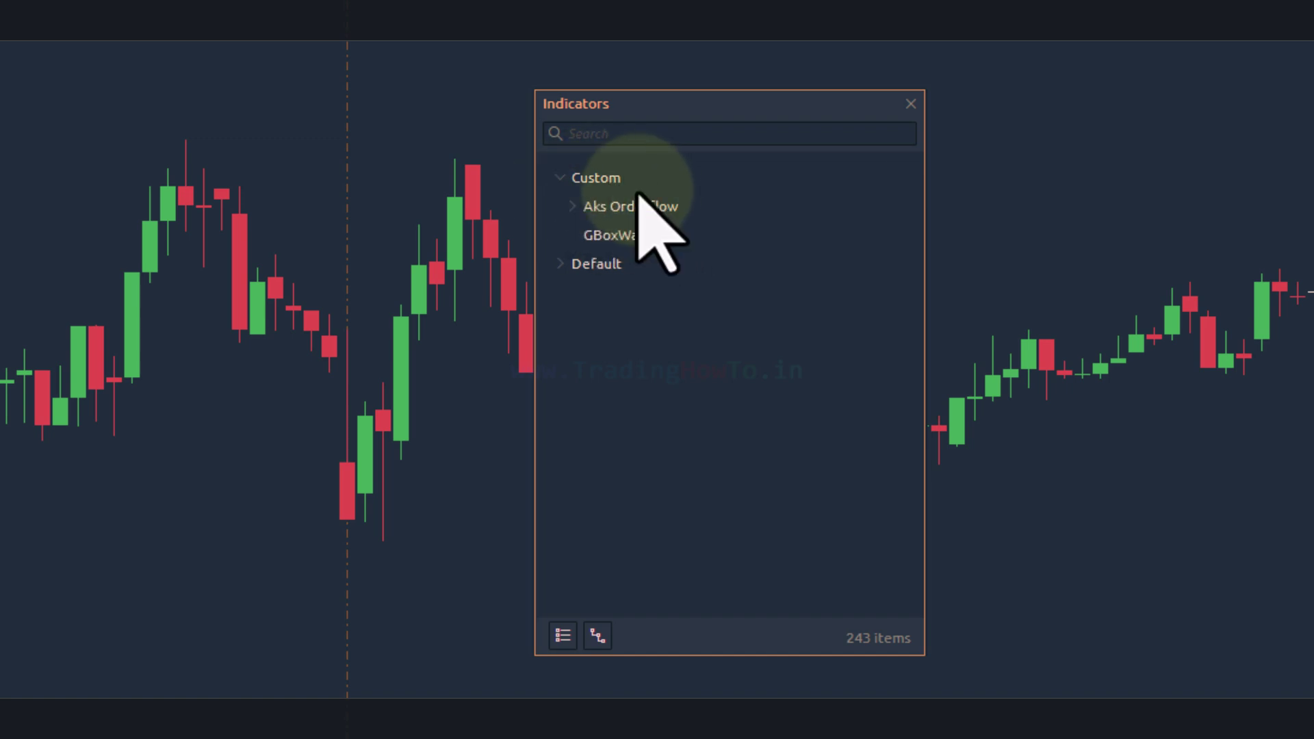
left_click(568, 273)
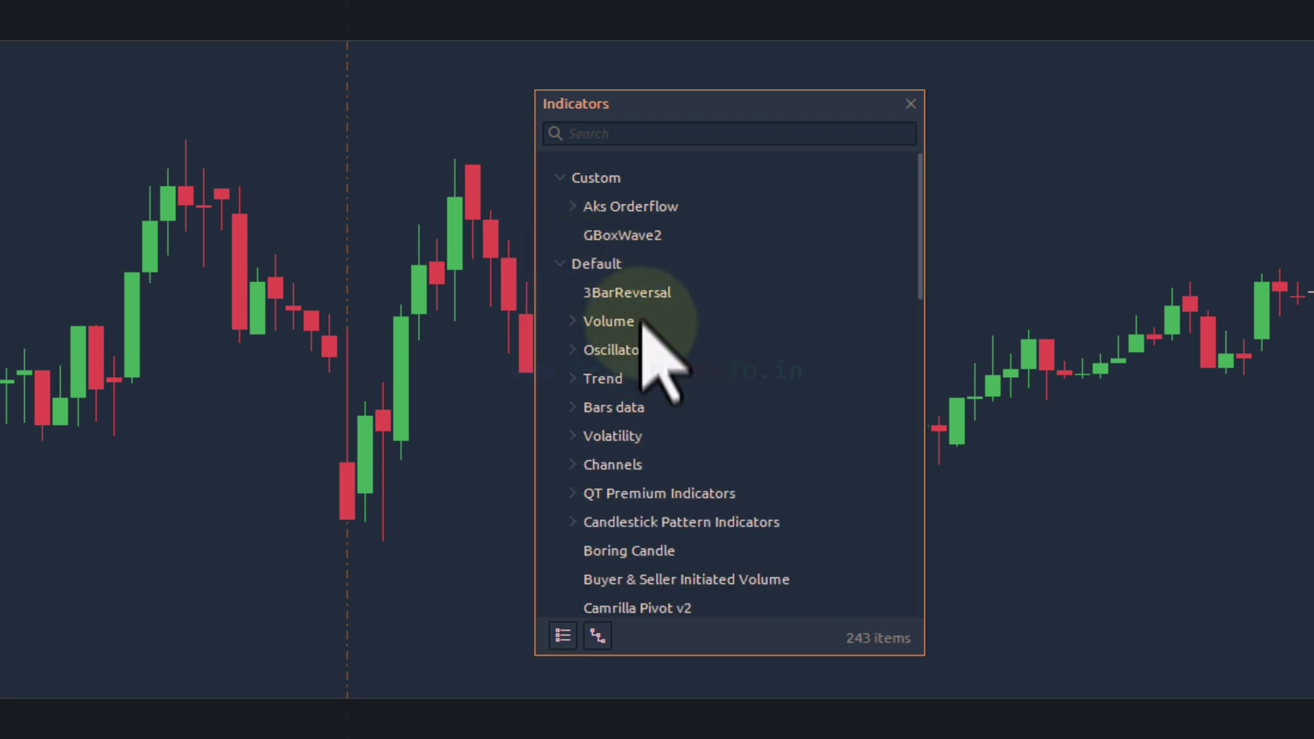
scroll(683, 353, "down", 2)
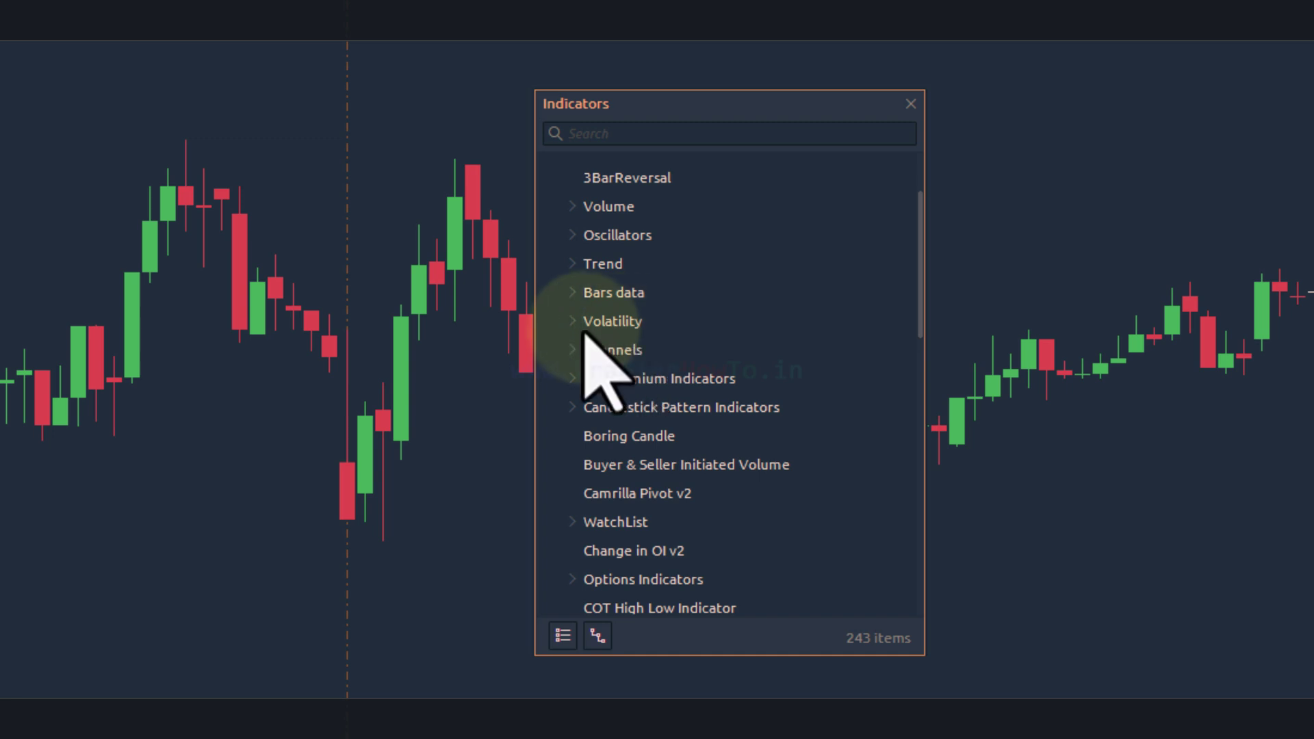
left_click(602, 322)
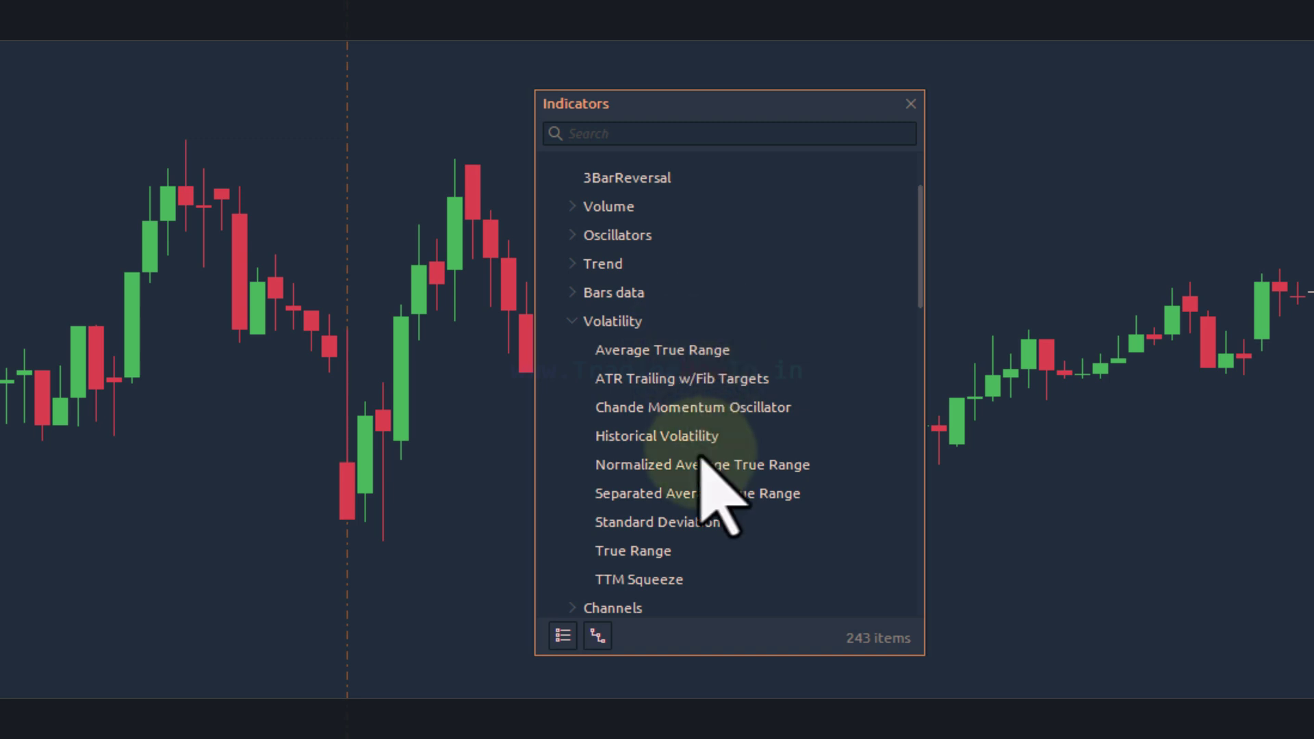
scroll(671, 376, "down", 2)
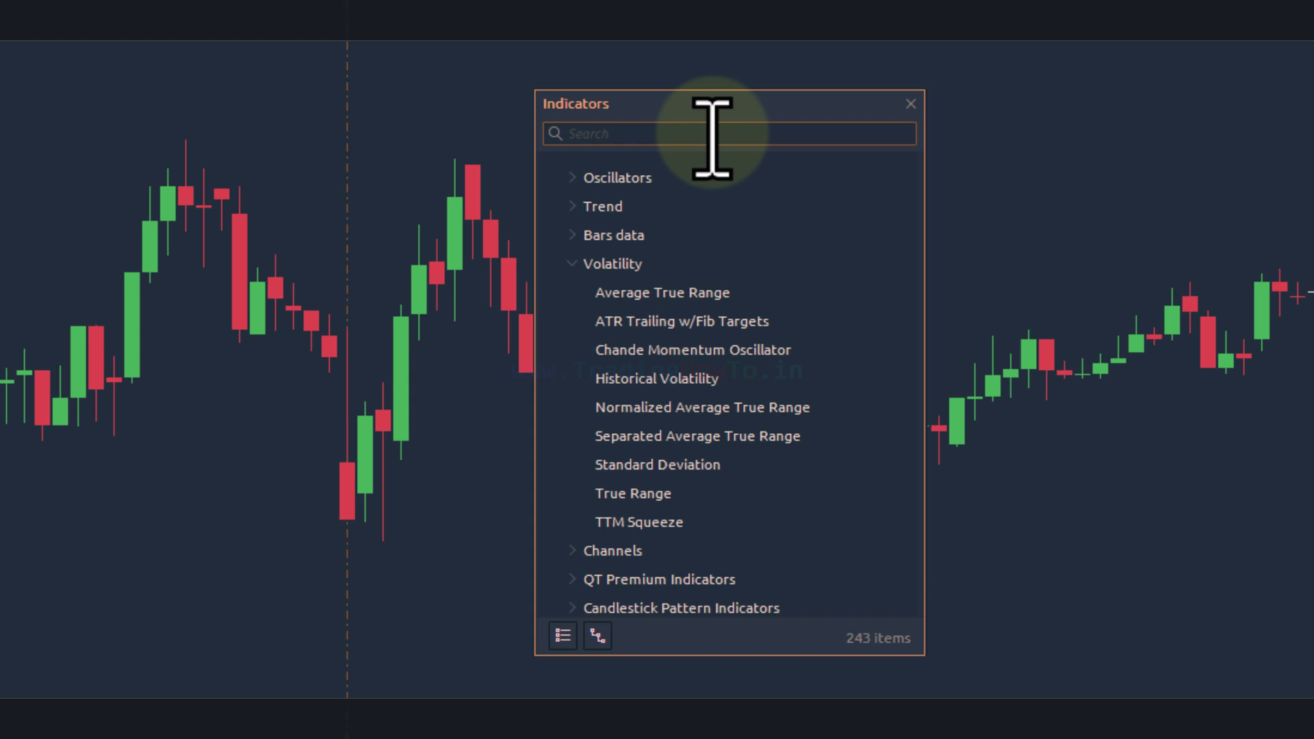
Search 'rsi' and add Relative Strength Index (14: Close) to the NIFTY-I chart
type("rsi")
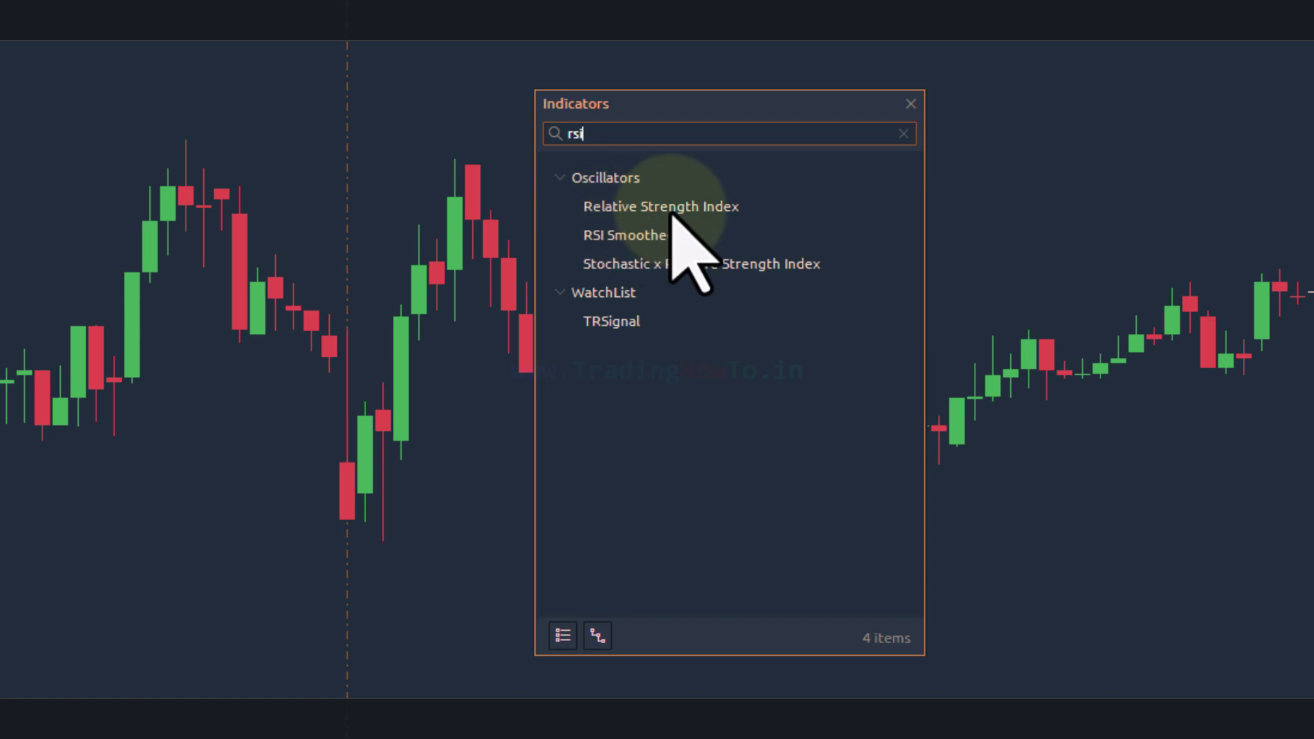
double_click(709, 208)
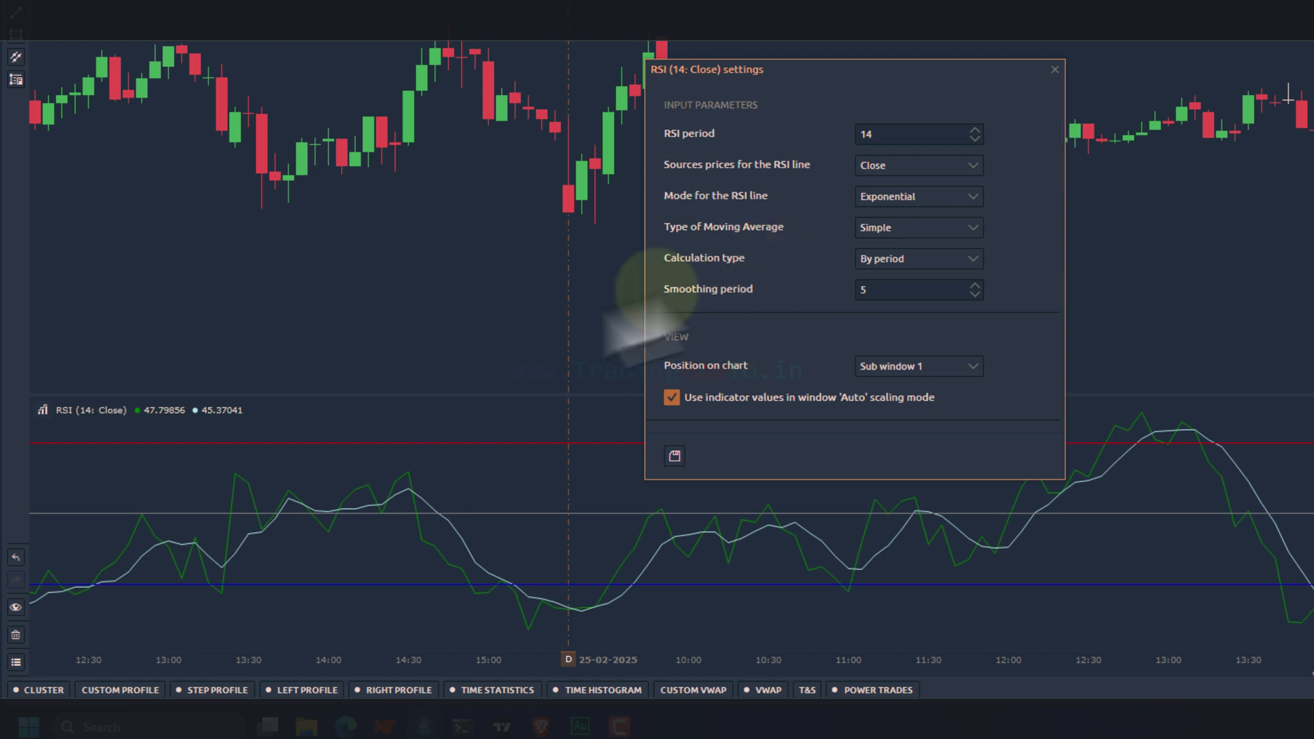
Close the RSI settings, leaving the RSI pane with its 70, 50 and 30 levels
left_click(543, 327)
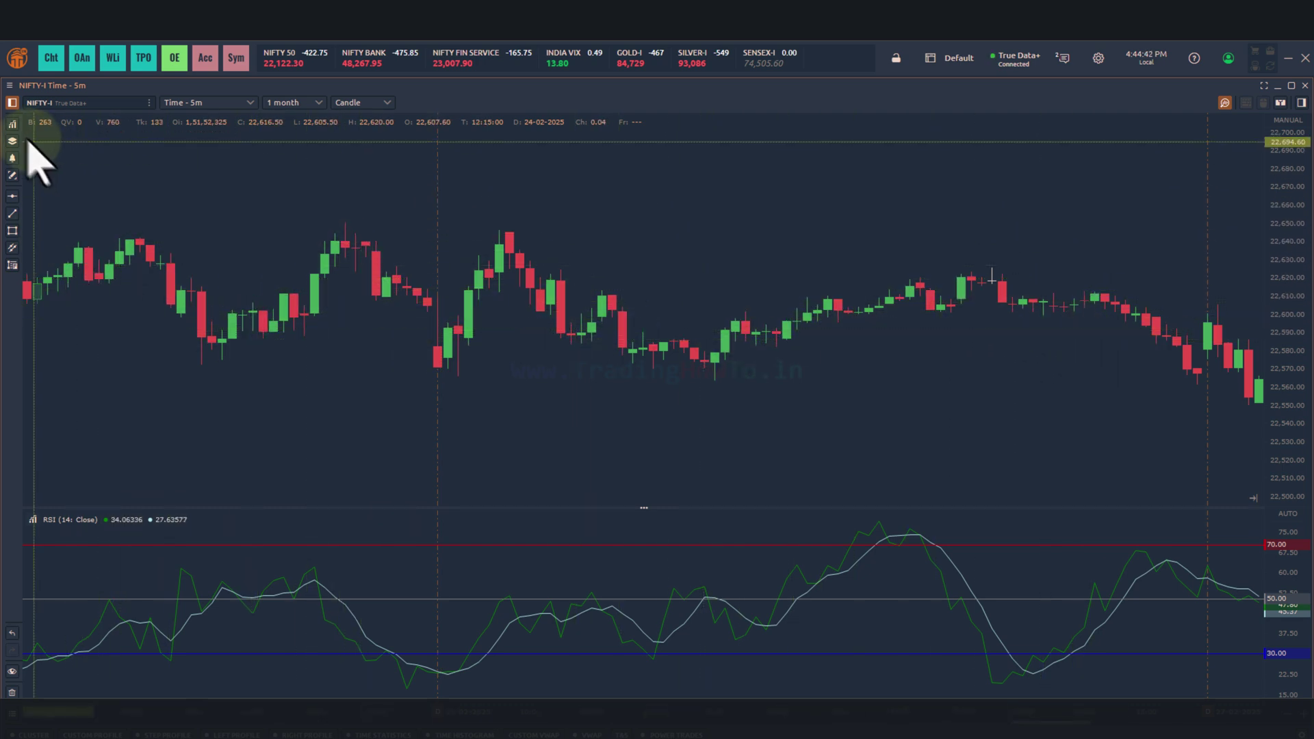
Add the CPR Indicator from the Indicators list and move its settings window to the left
left_click(13, 124)
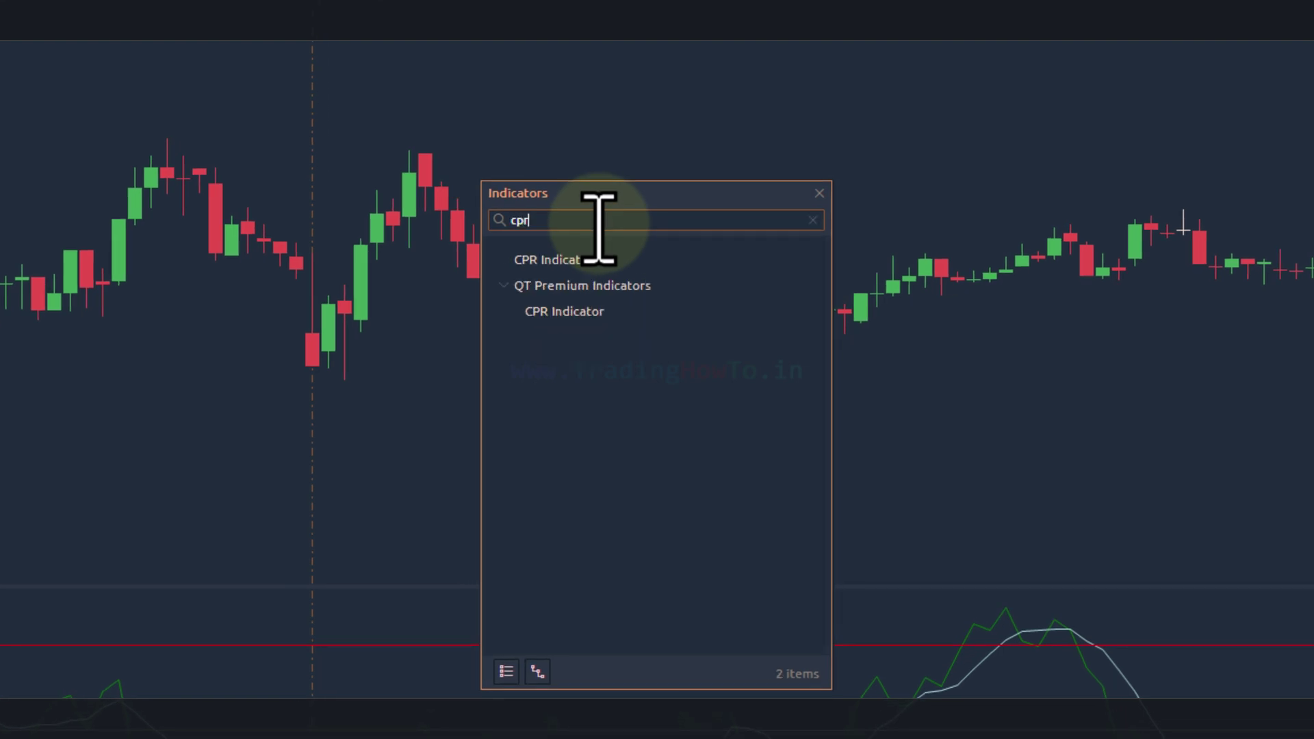
double_click(574, 262)
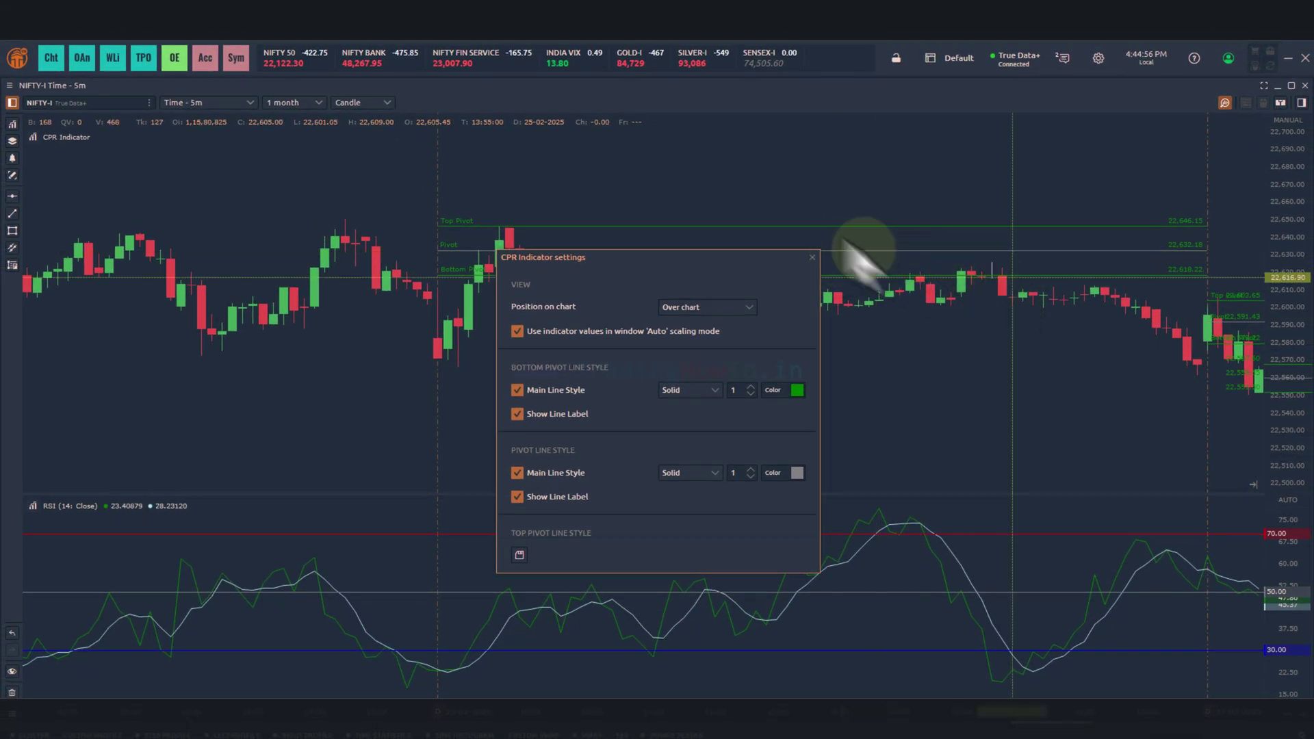
left_click_drag(717, 264, 302, 245)
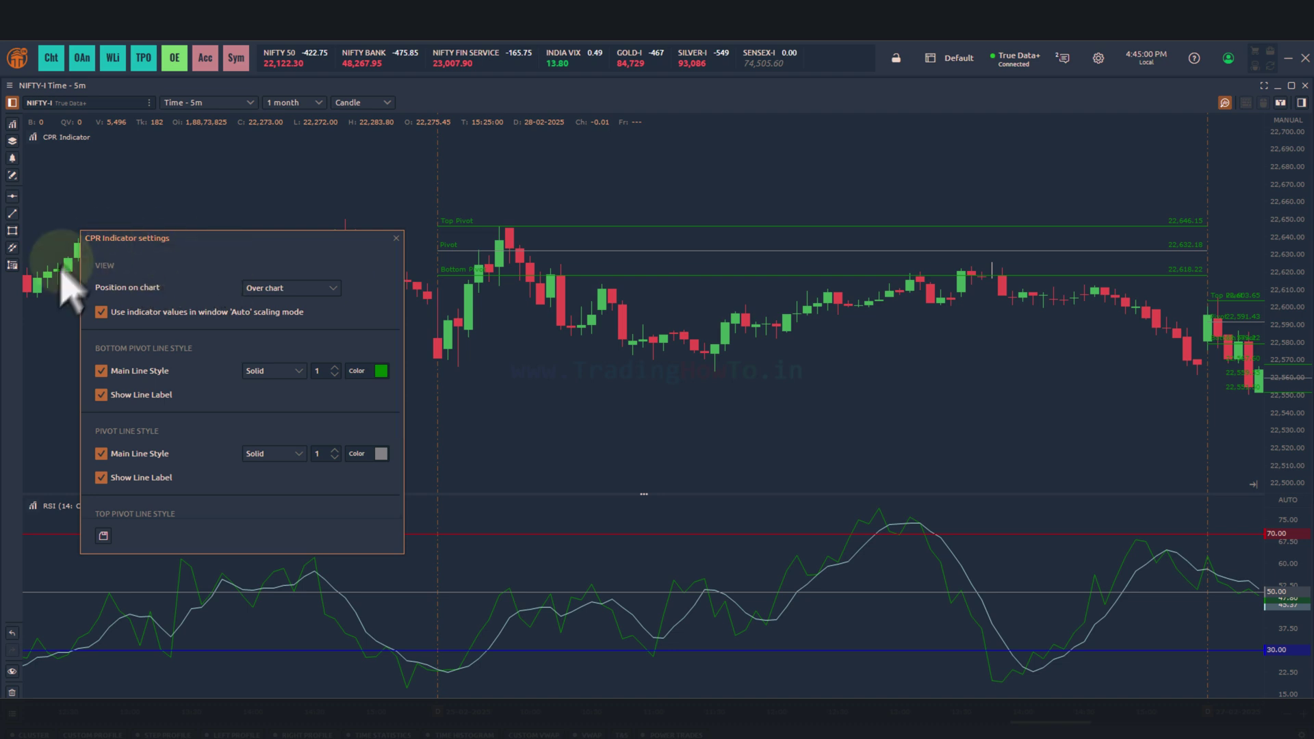
Close the CPR settings and pan across 27–28 Feb 2025 to review each day's pivot levels
left_click(397, 238)
left_click_drag(748, 346, 498, 372)
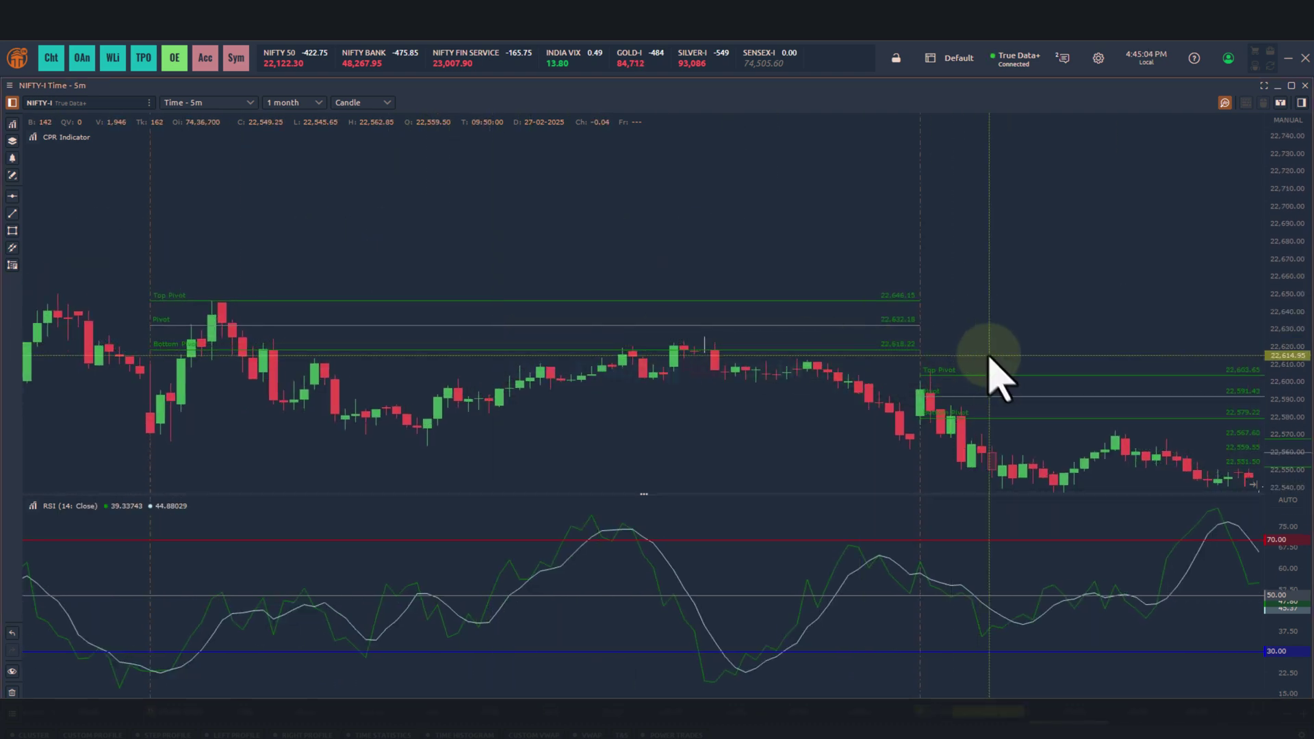
left_click_drag(991, 355, 446, 288)
left_click_drag(868, 390, 455, 217)
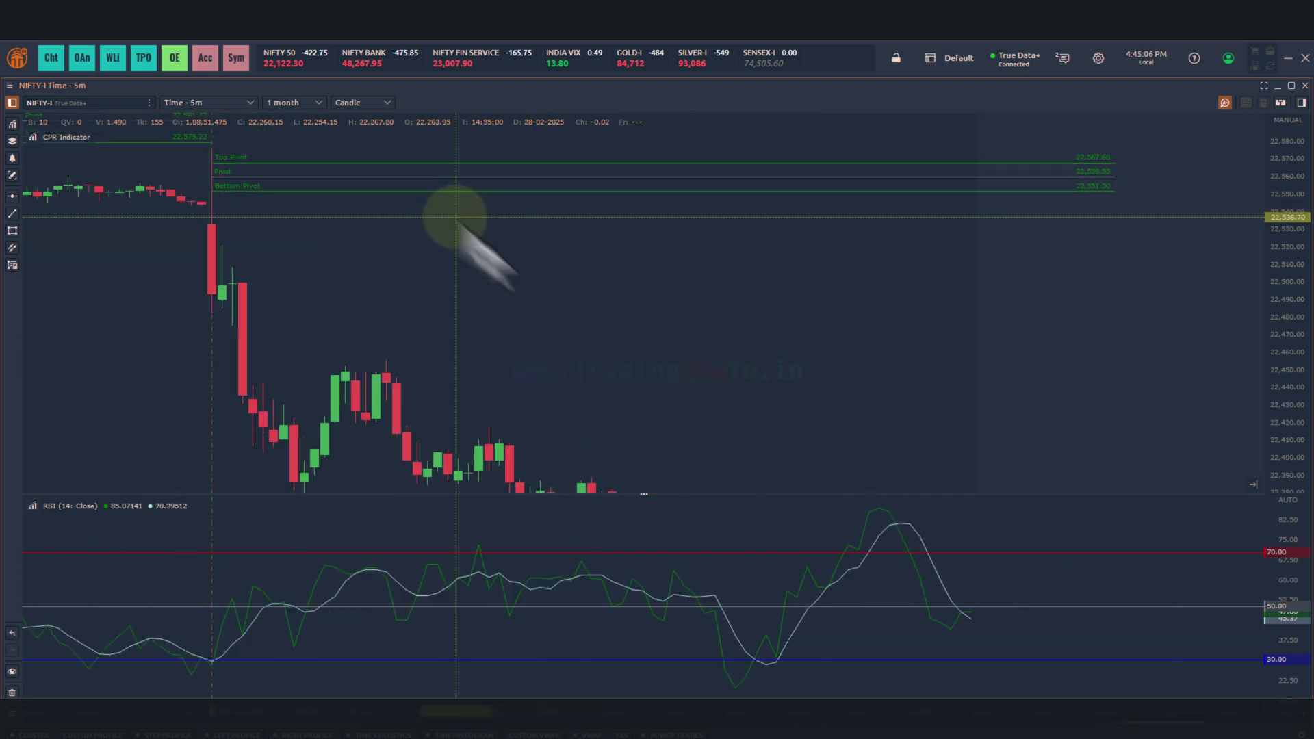
left_click_drag(815, 278, 669, 352)
left_click_drag(748, 343, 1163, 470)
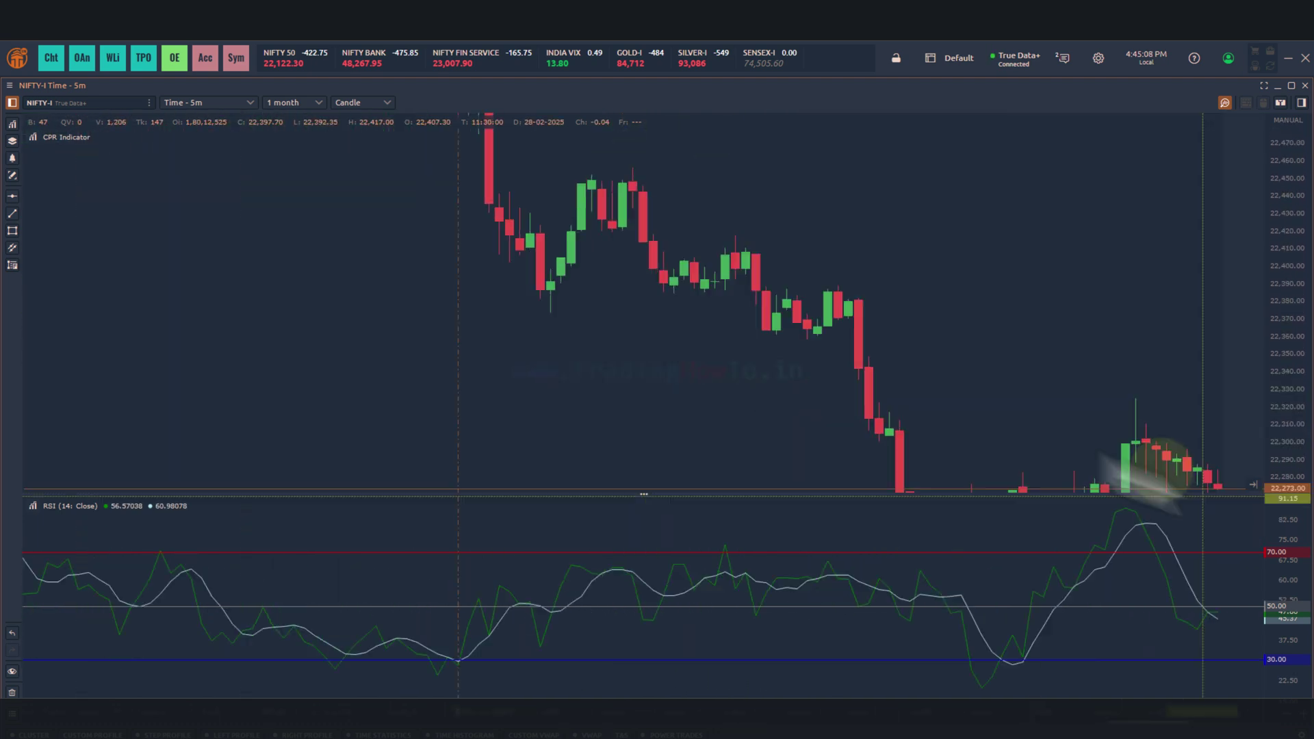
left_click_drag(655, 446, 915, 446)
left_click_drag(185, 616, 466, 615)
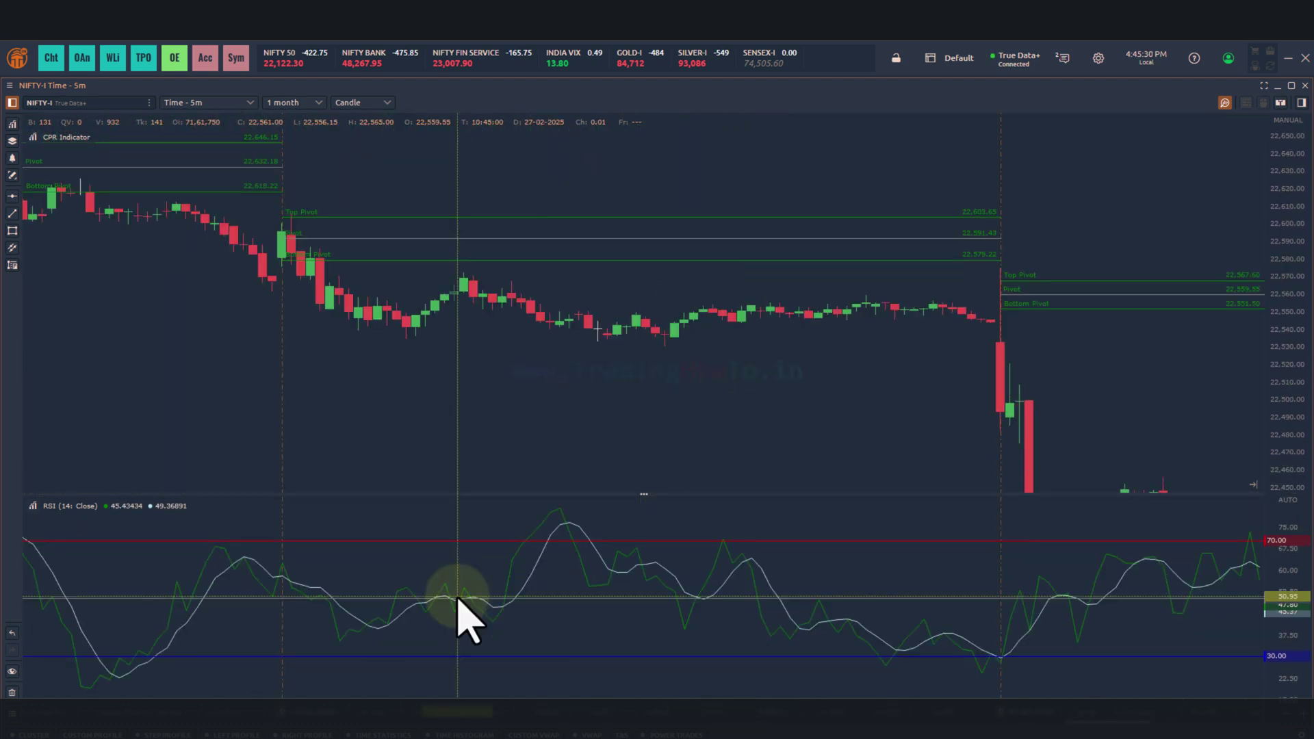